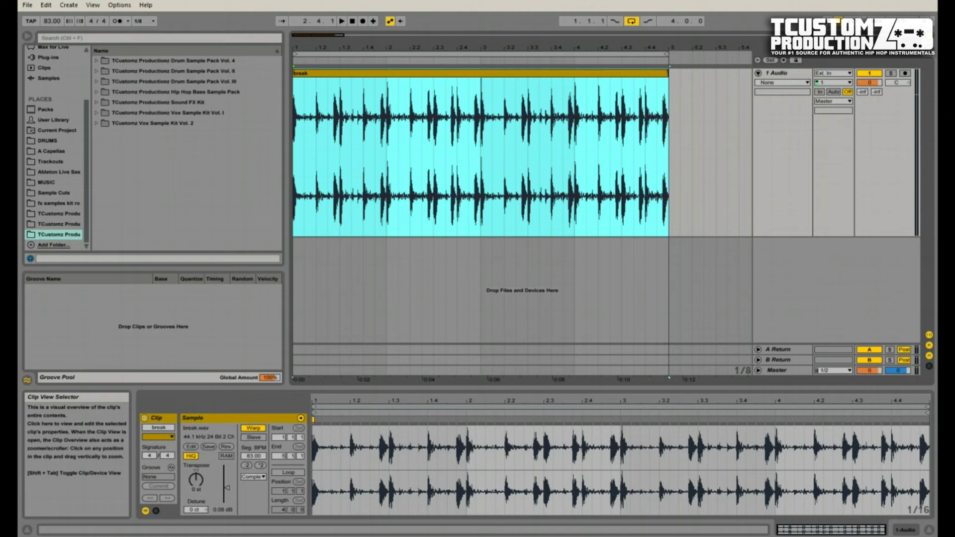
# Play back the break audio clip and inspect the drum hits in its waveform across the first bars.
pyautogui.click(337, 72)
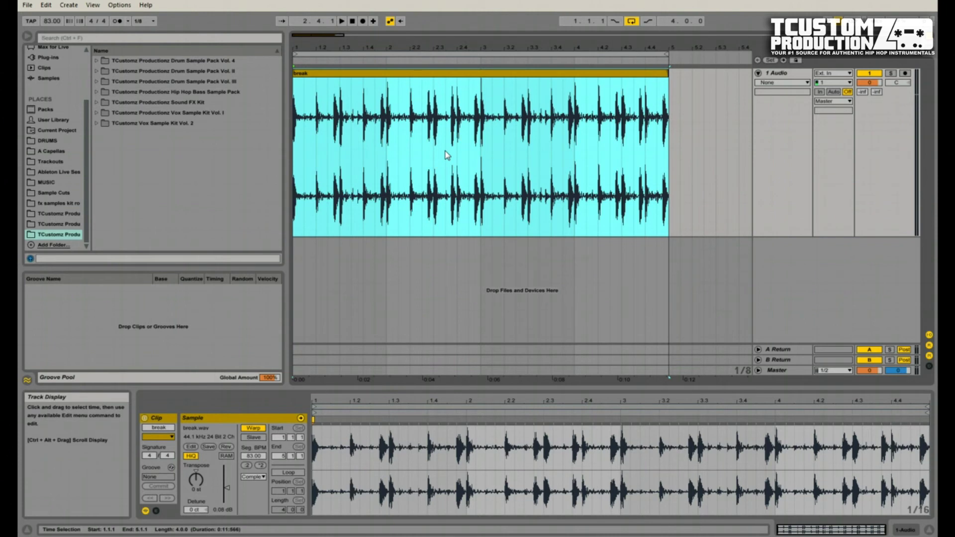
pyautogui.press('space')
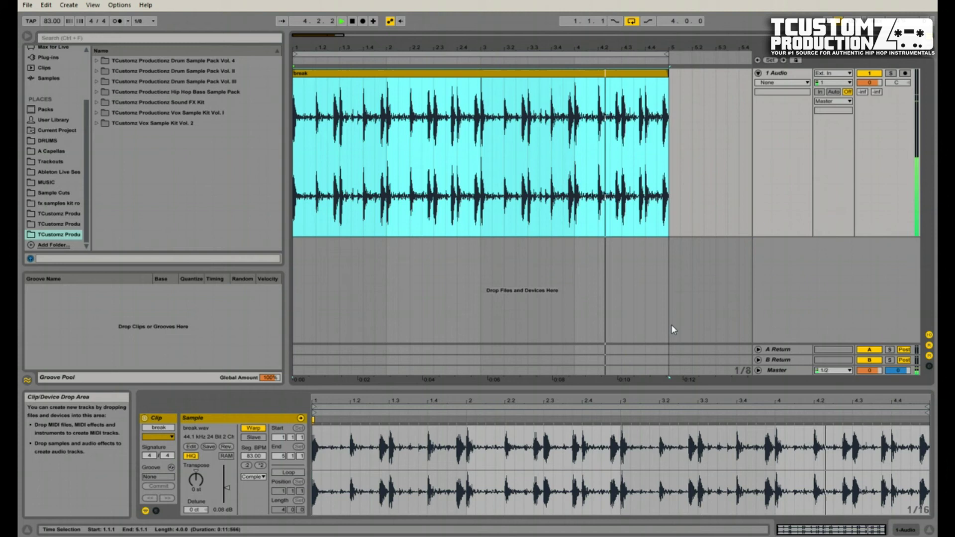
pyautogui.press('space')
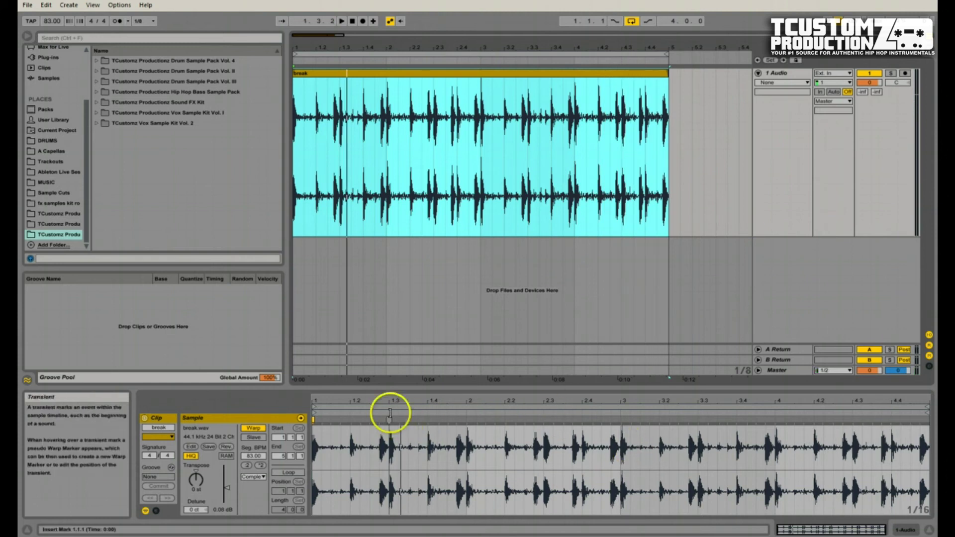
pyautogui.moveTo(397, 401); pyautogui.dragTo(395, 398)
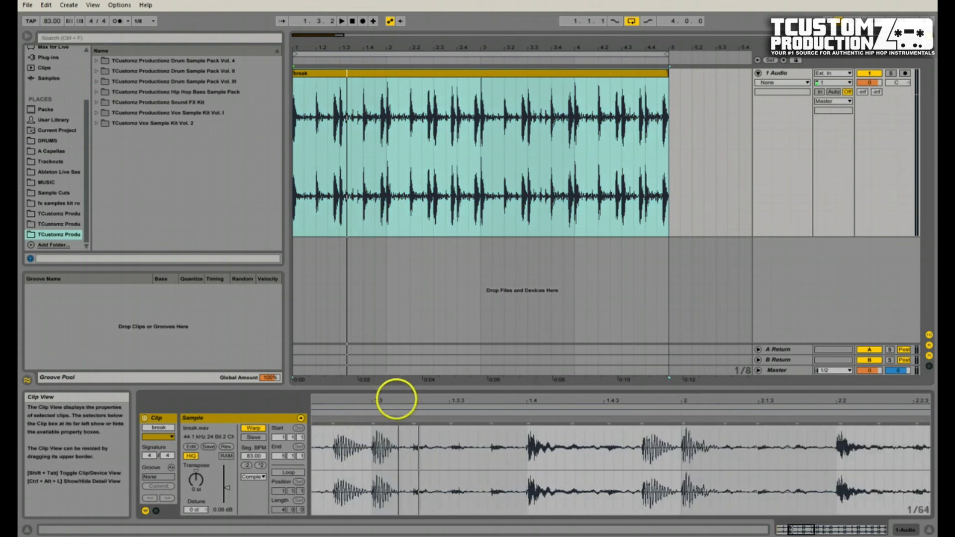
pyautogui.moveTo(703, 402); pyautogui.dragTo(701, 397)
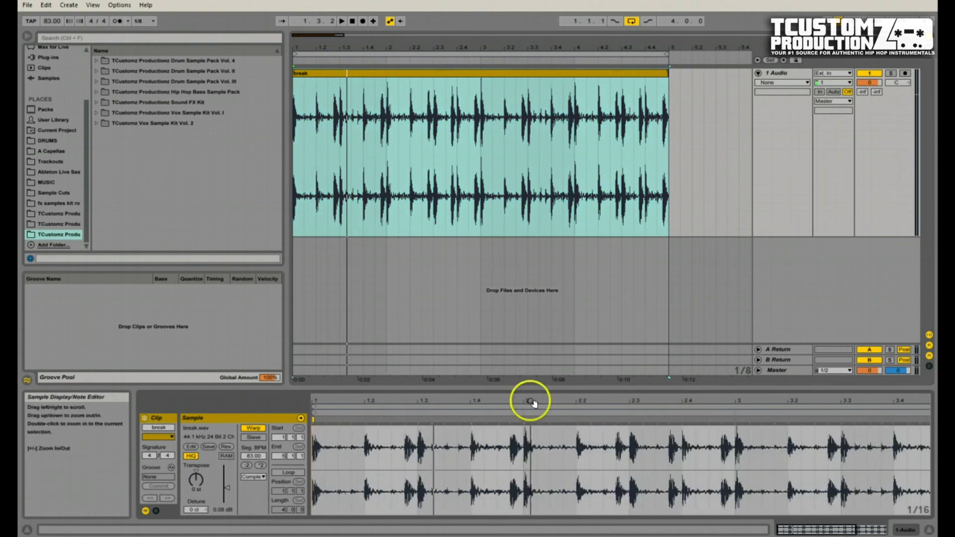
pyautogui.click(530, 401)
pyautogui.moveTo(531, 401)
pyautogui.mouseDown()
pyautogui.moveTo(559, 405)
pyautogui.moveTo(575, 437)
pyautogui.moveTo(454, 404)
pyautogui.moveTo(449, 412)
pyautogui.moveTo(444, 399)
pyautogui.moveTo(490, 427)
pyautogui.moveTo(515, 396)
pyautogui.mouseUp()
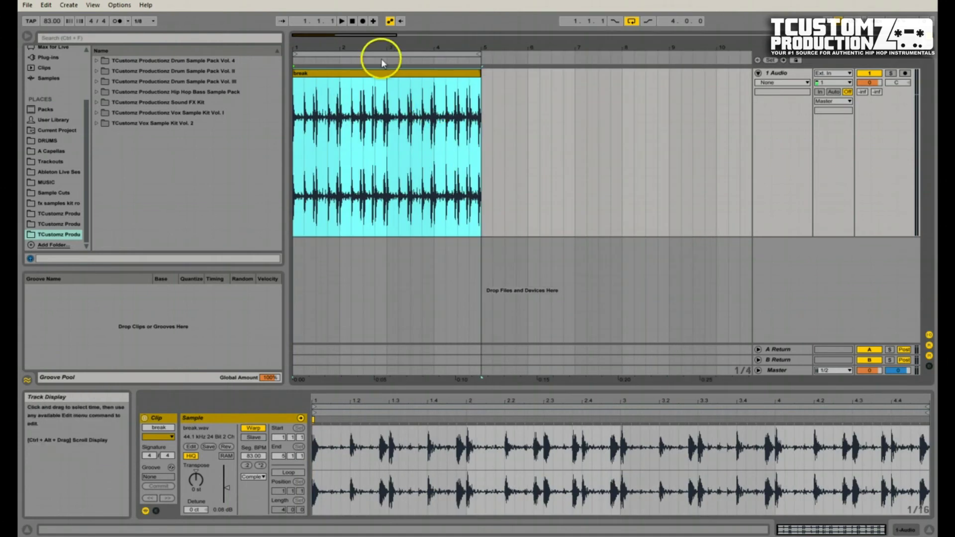
# Convert the drums in the break audio clip to a new MIDI track.
pyautogui.moveTo(335, 36); pyautogui.dragTo(333, 39)
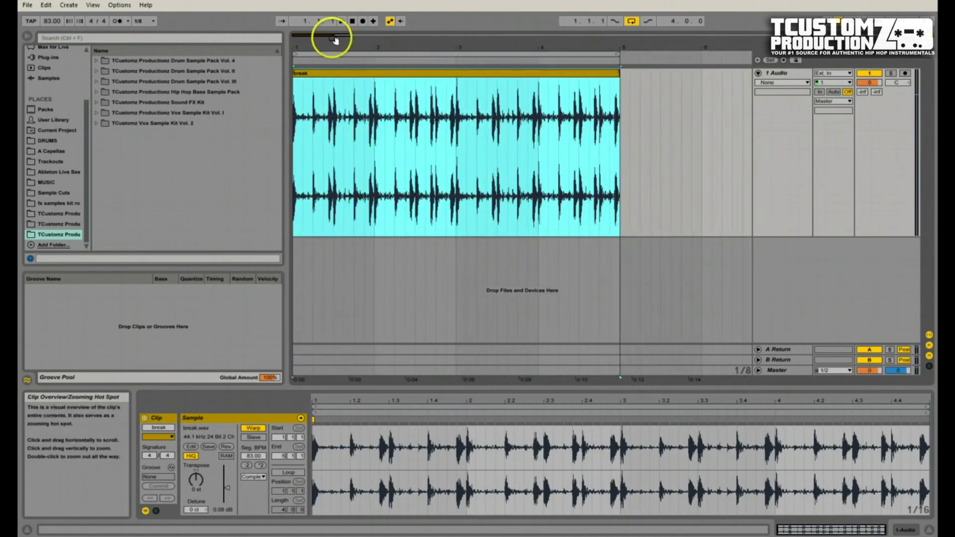
pyautogui.rightClick(445, 75)
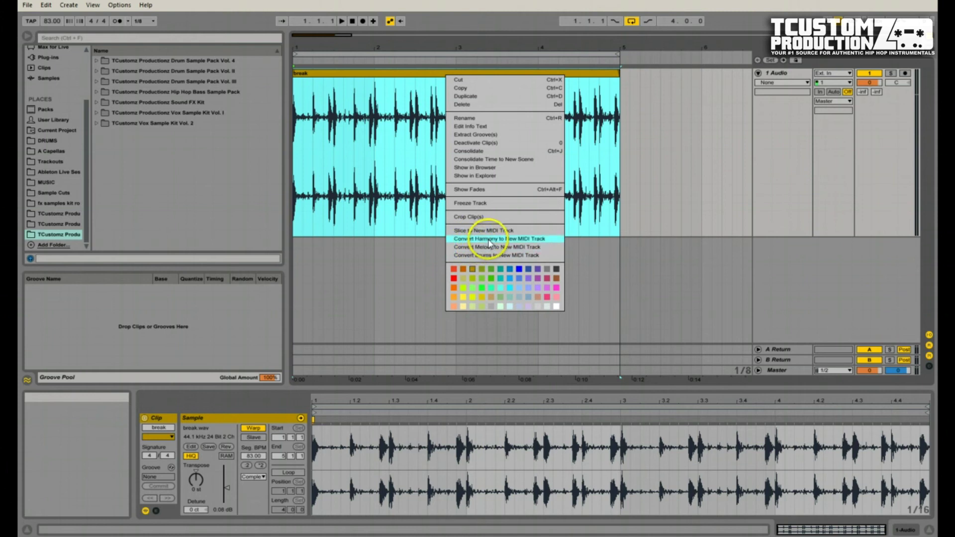
pyautogui.click(525, 256)
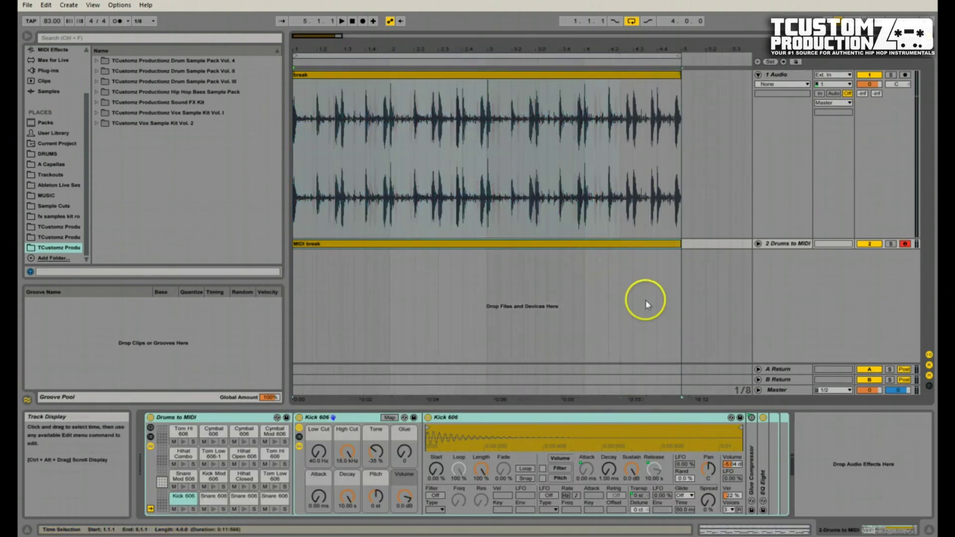
# Unfold the Drums to MIDI track and view the notes of its MIDI break clip and its drum rack.
pyautogui.click(758, 244)
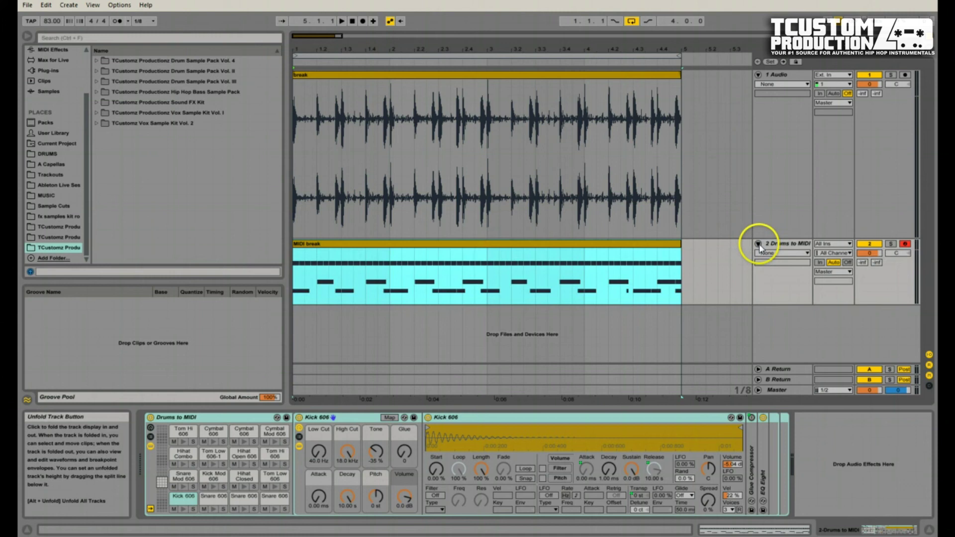
pyautogui.doubleClick(395, 244)
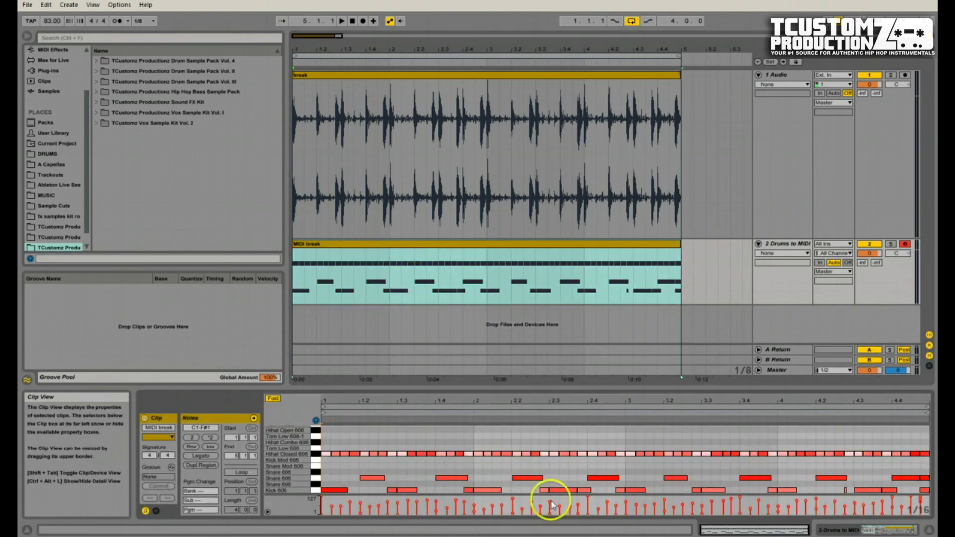
pyautogui.hotkey('shift', 'Tab')
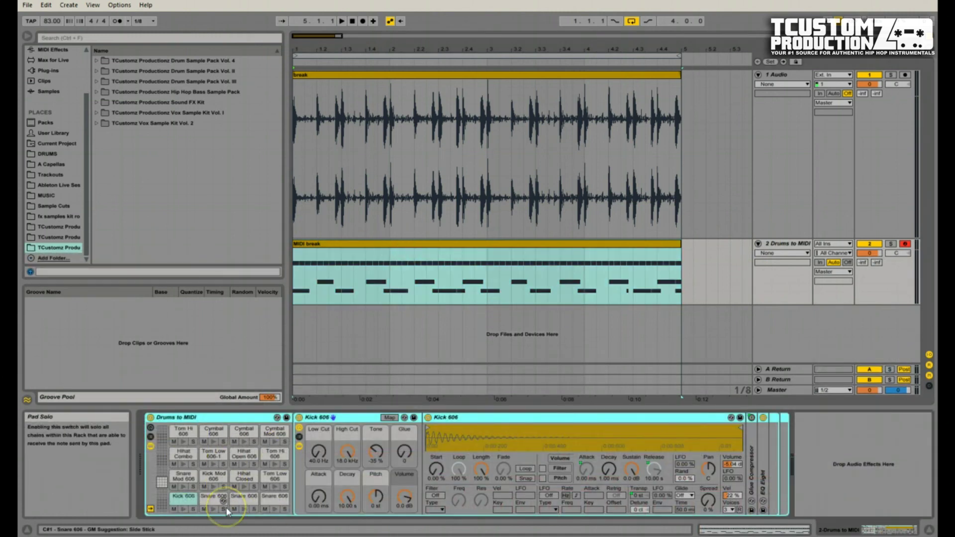
# Solo the Drums to MIDI track and play the converted pattern while viewing the MIDI break clip's notes.
pyautogui.click(891, 244)
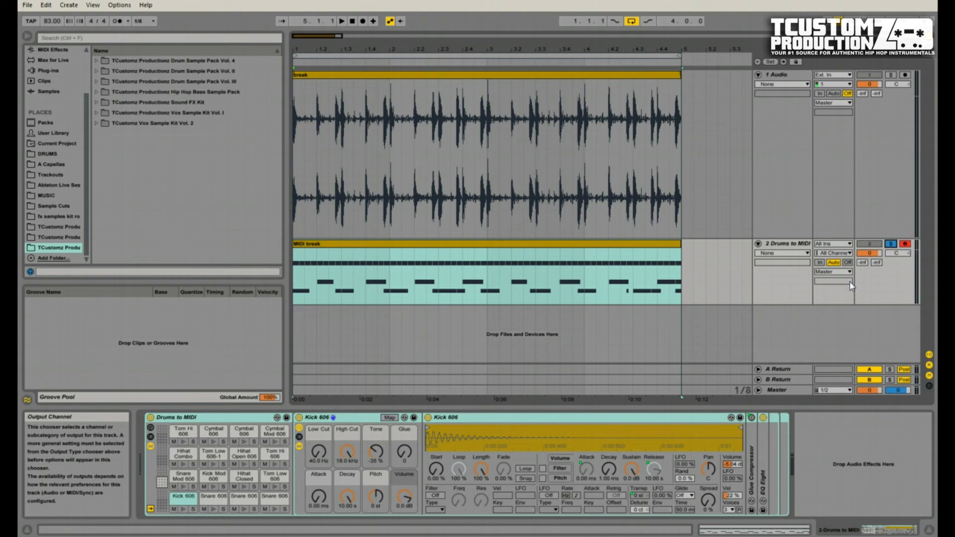
pyautogui.press('space')
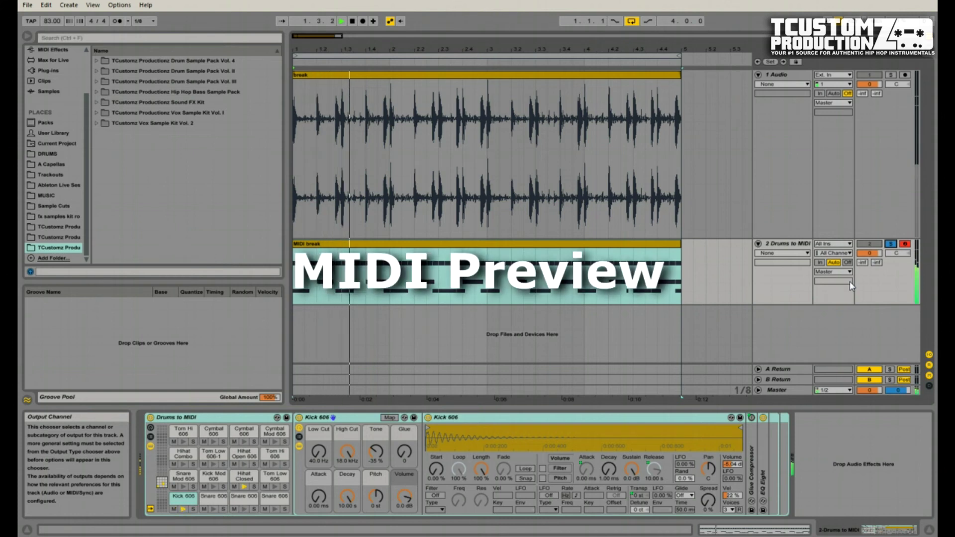
pyautogui.click(722, 412)
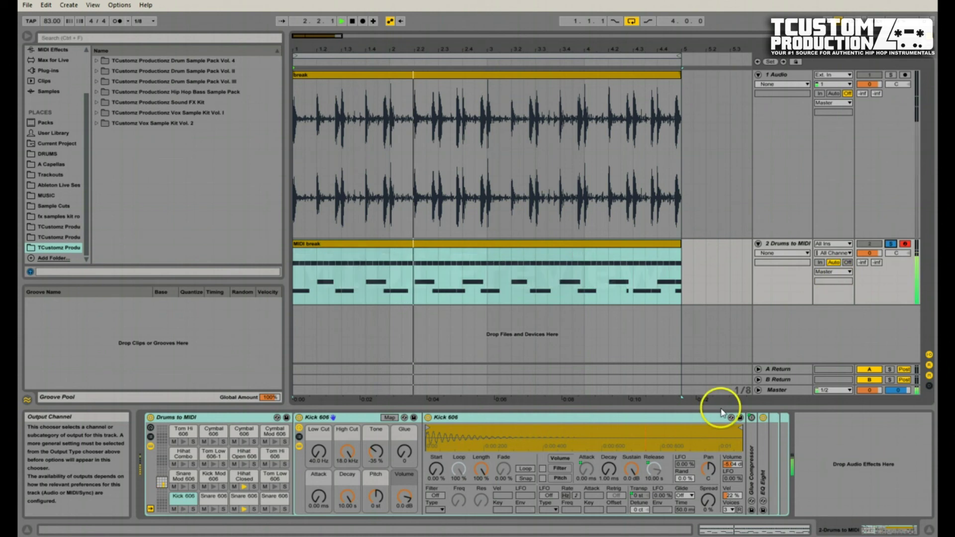
pyautogui.doubleClick(575, 245)
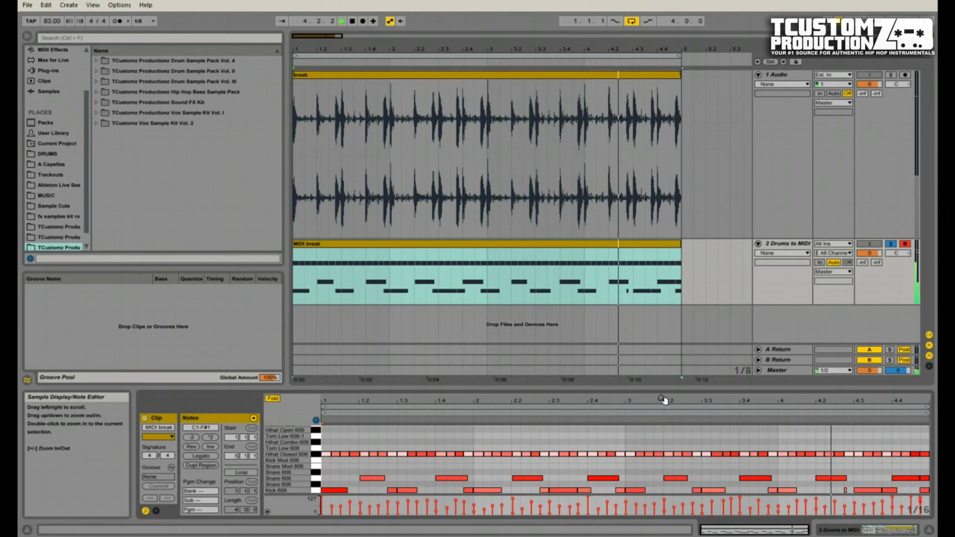
pyautogui.press('space')
# Examine the kick, snare and closed hi-hat notes of the MIDI break clip up close through bar 4.
pyautogui.click(357, 429)
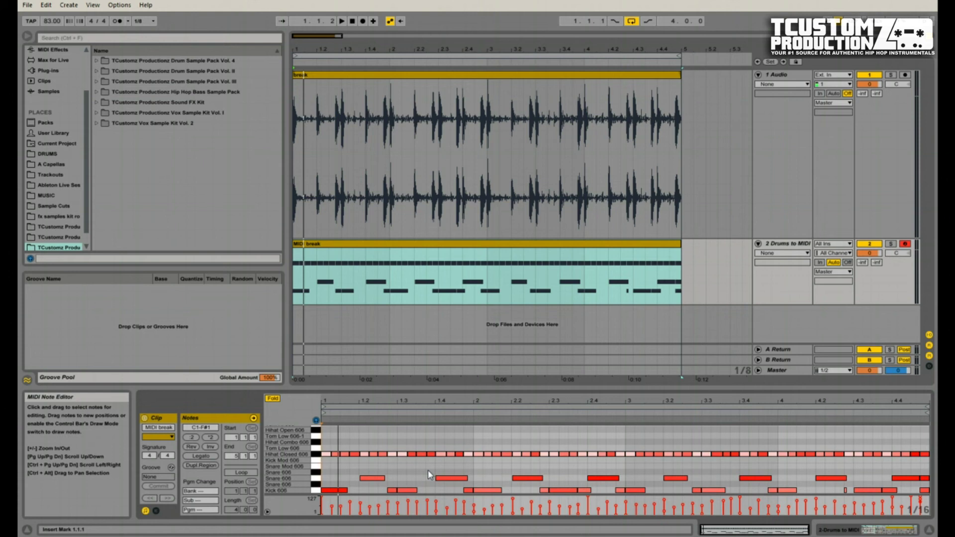
pyautogui.moveTo(479, 399); pyautogui.dragTo(855, 397)
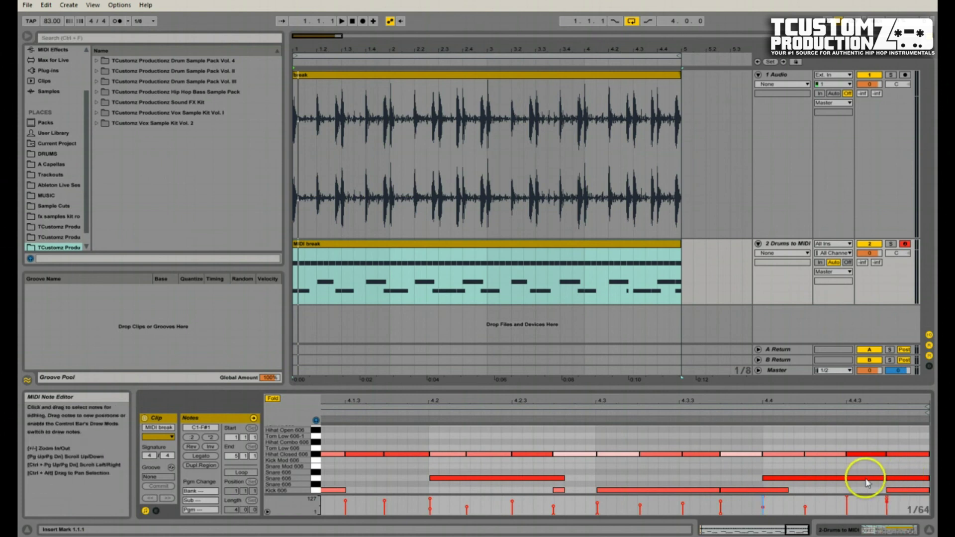
pyautogui.click(913, 480)
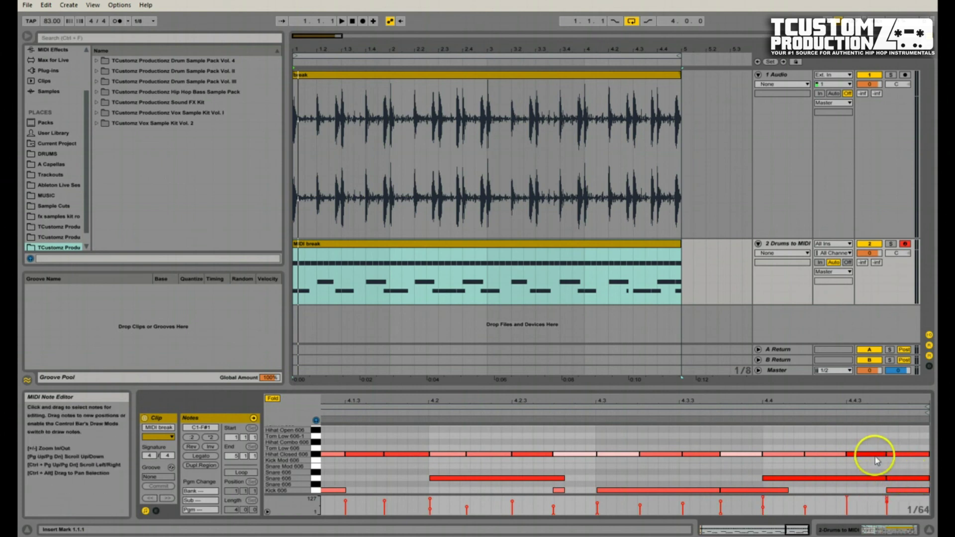
pyautogui.click(898, 473)
pyautogui.doubleClick(718, 531)
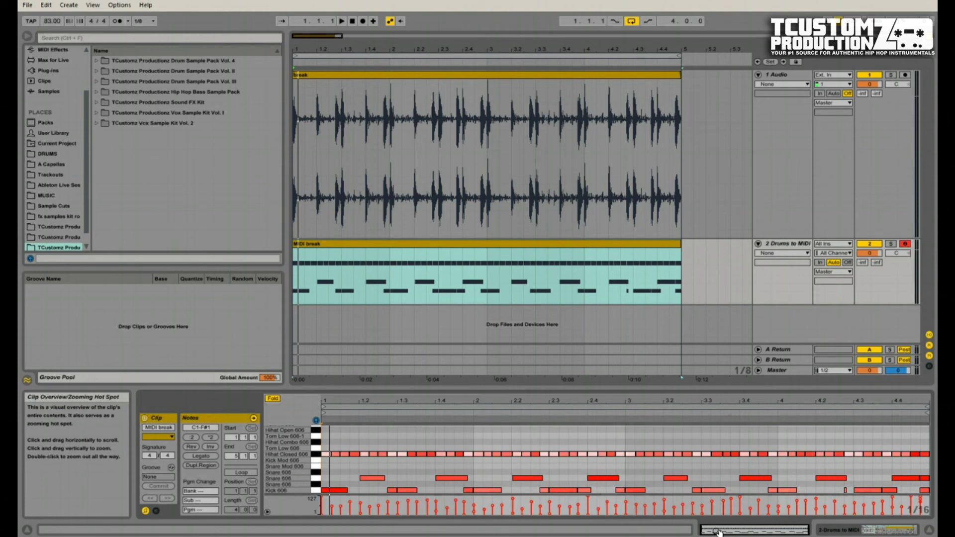
pyautogui.moveTo(717, 531); pyautogui.dragTo(760, 536)
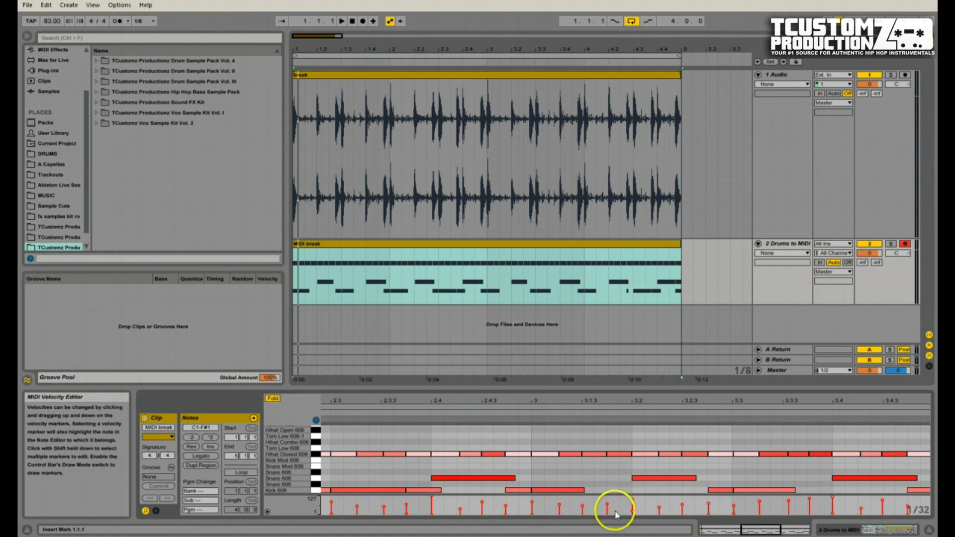
pyautogui.moveTo(760, 528); pyautogui.dragTo(766, 527)
pyautogui.doubleClick(765, 527)
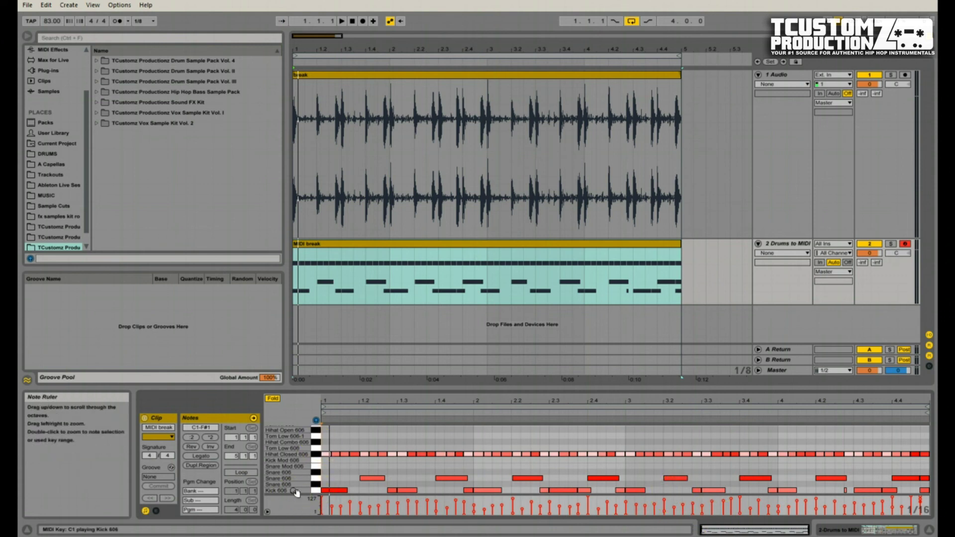
pyautogui.doubleClick(801, 246)
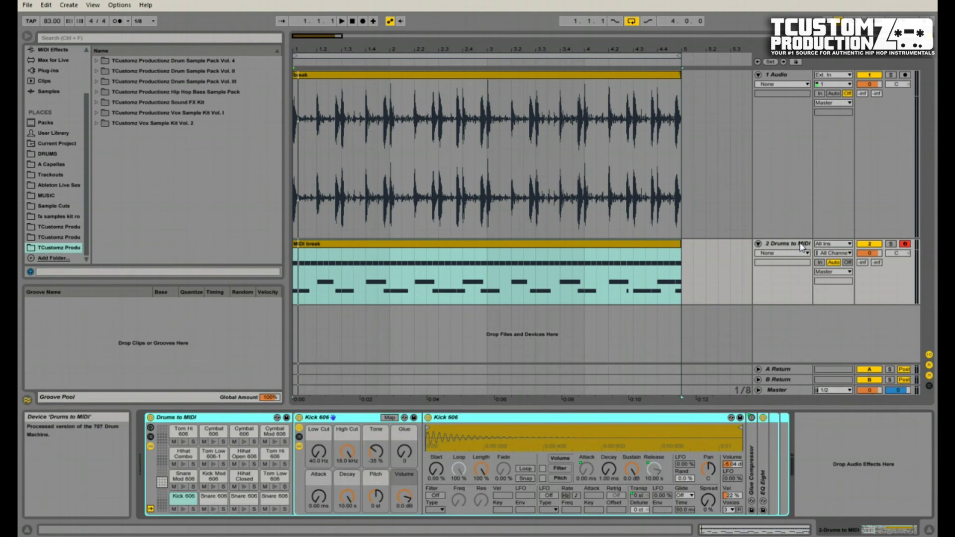
pyautogui.doubleClick(486, 301)
pyautogui.moveTo(470, 398); pyautogui.dragTo(682, 400)
pyautogui.moveTo(761, 386); pyautogui.dragTo(771, 395)
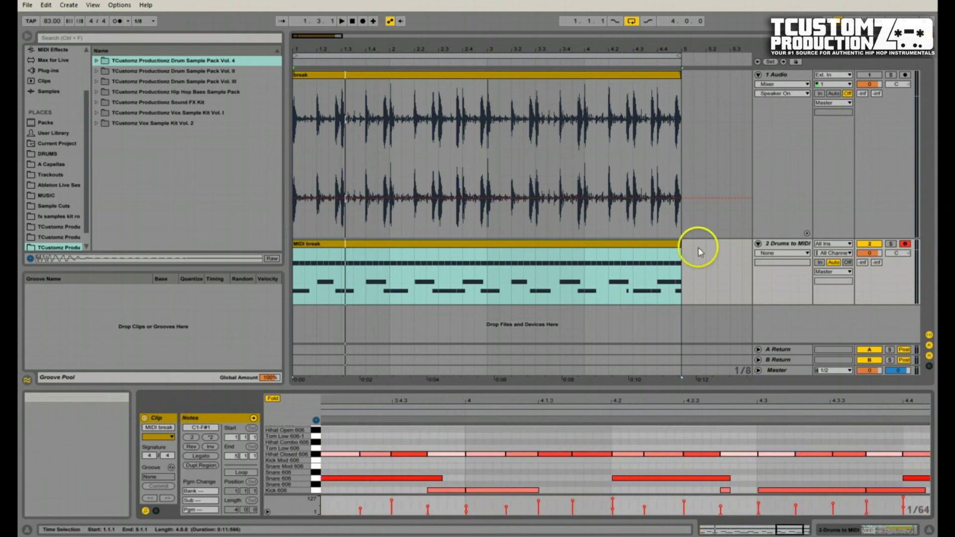
# Solo the Drums to MIDI track and audition the drum rack's sounds, using playback and the kick and closed hi-hat pads.
pyautogui.click(778, 243)
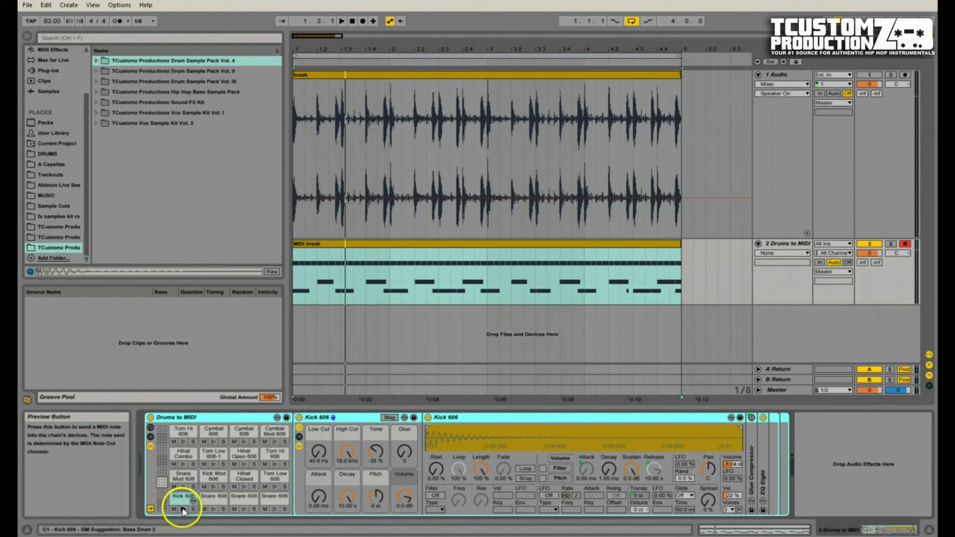
pyautogui.click(183, 507)
pyautogui.click(890, 244)
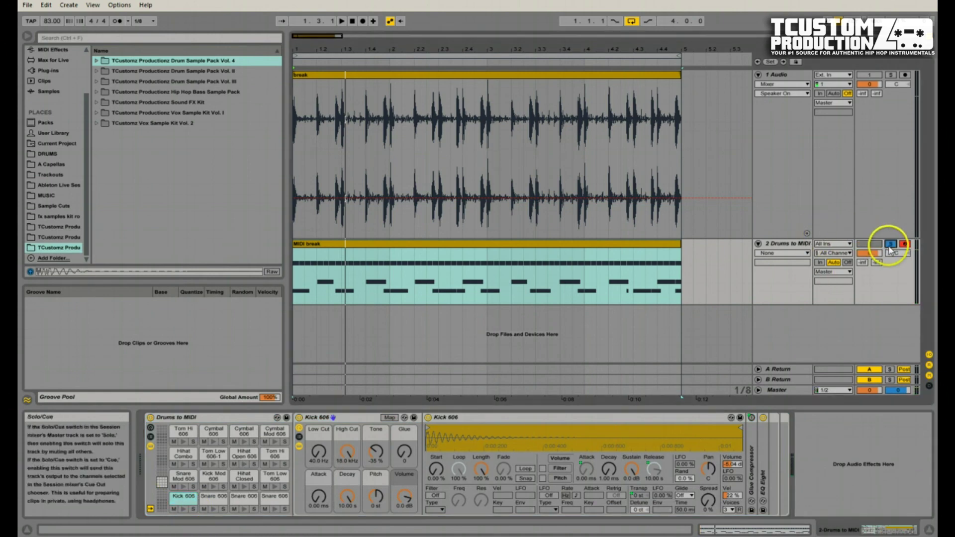
pyautogui.press('space')
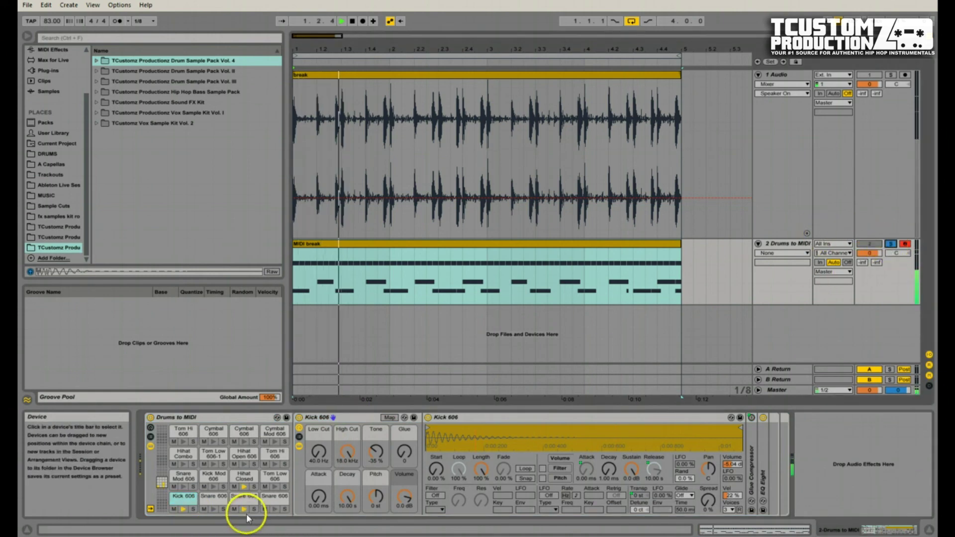
pyautogui.press('space')
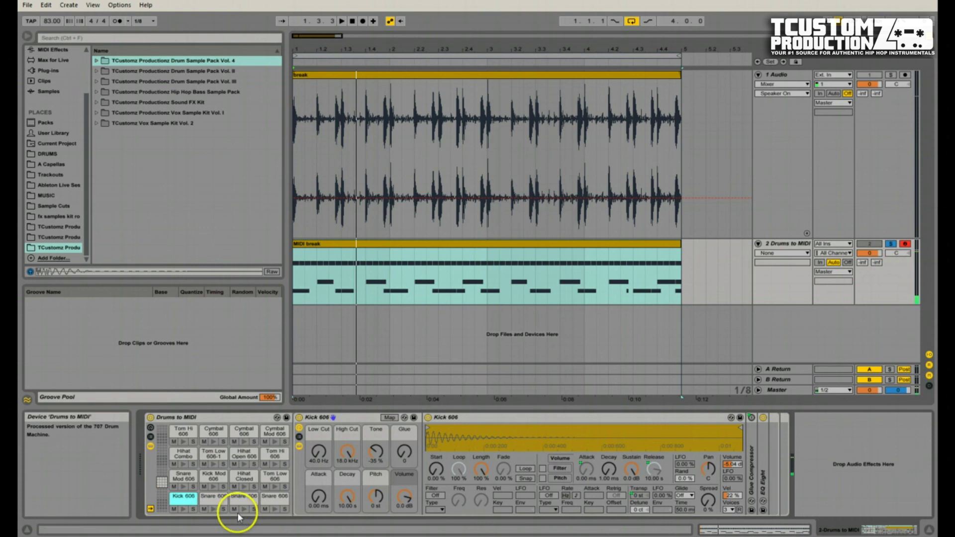
pyautogui.click(245, 487)
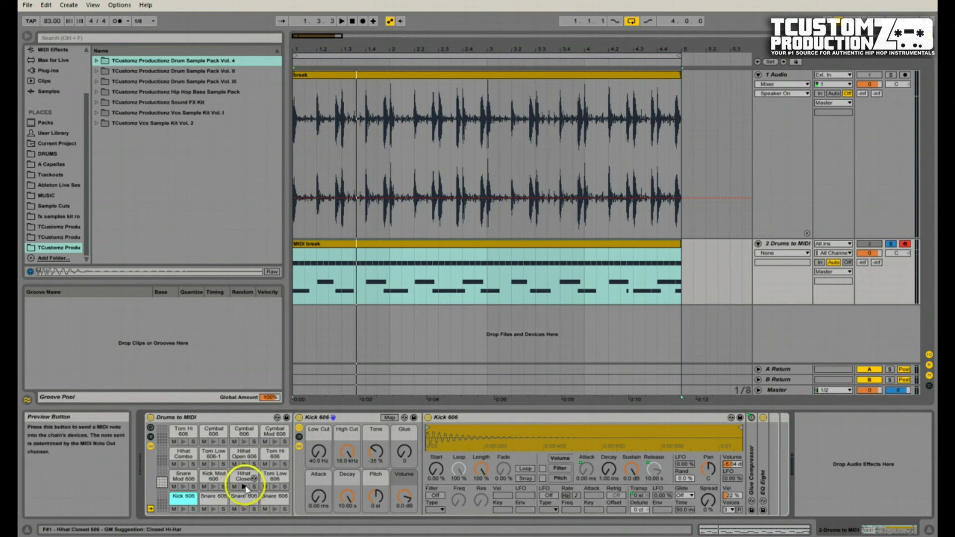
# Replace the Kick 606 pad's sound with 01_kick.wav from the kicks folder of Drum Sample Pack Vol. 4 and audition it.
pyautogui.click(97, 60)
pyautogui.click(102, 92)
pyautogui.click(141, 102)
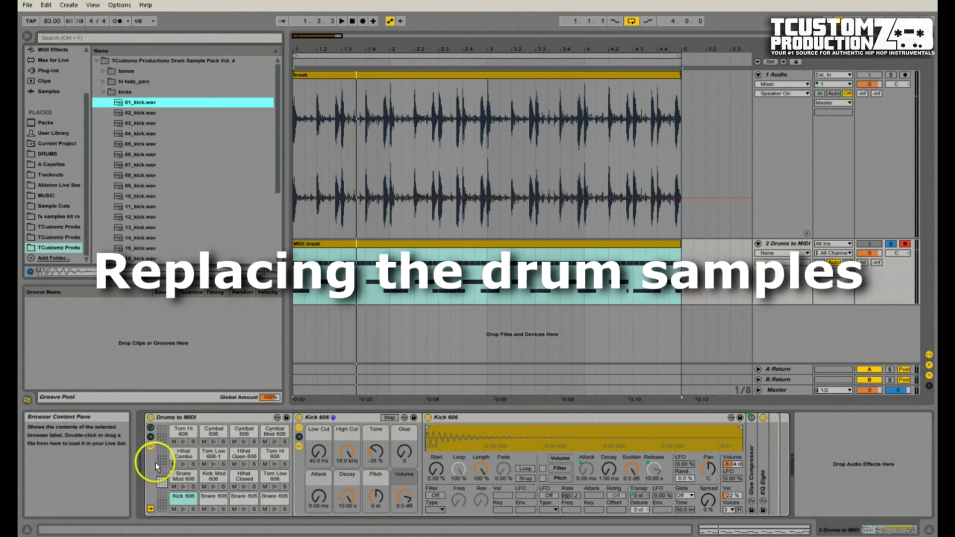
pyautogui.moveTo(156, 466); pyautogui.dragTo(182, 497)
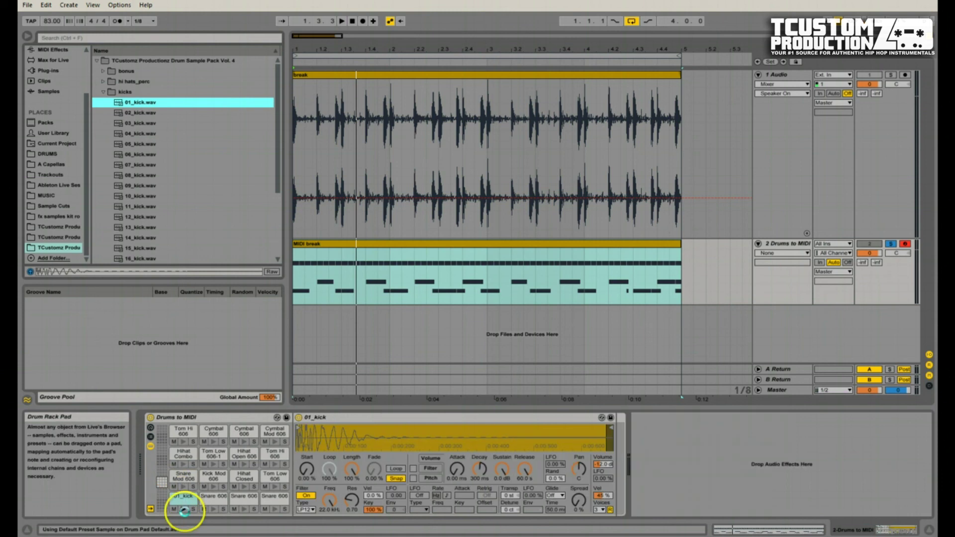
pyautogui.click(183, 510)
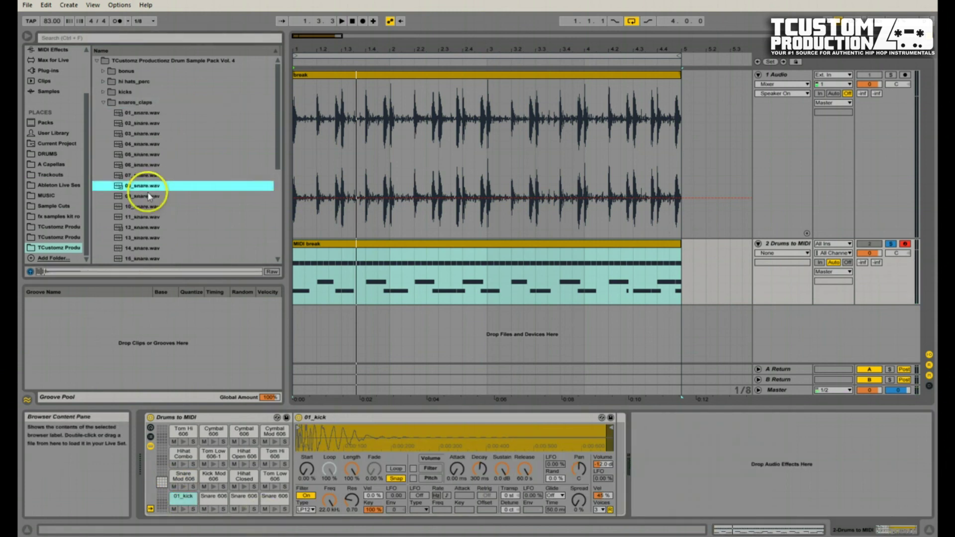
# Audition samples in the snares_claps folder and load 07_snare.wav onto the Snare 606 pad two pads after the kick.
pyautogui.click(140, 176)
pyautogui.click(143, 155)
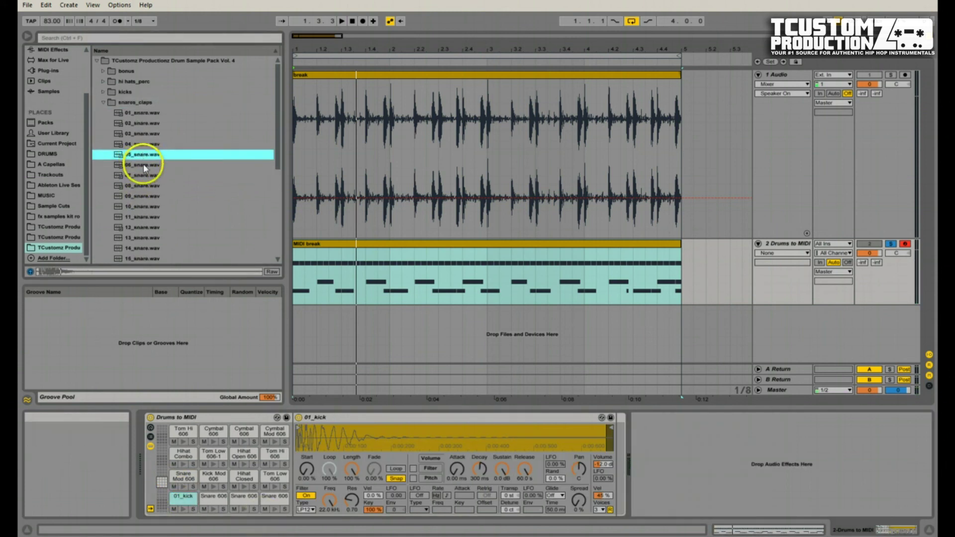
pyautogui.click(144, 175)
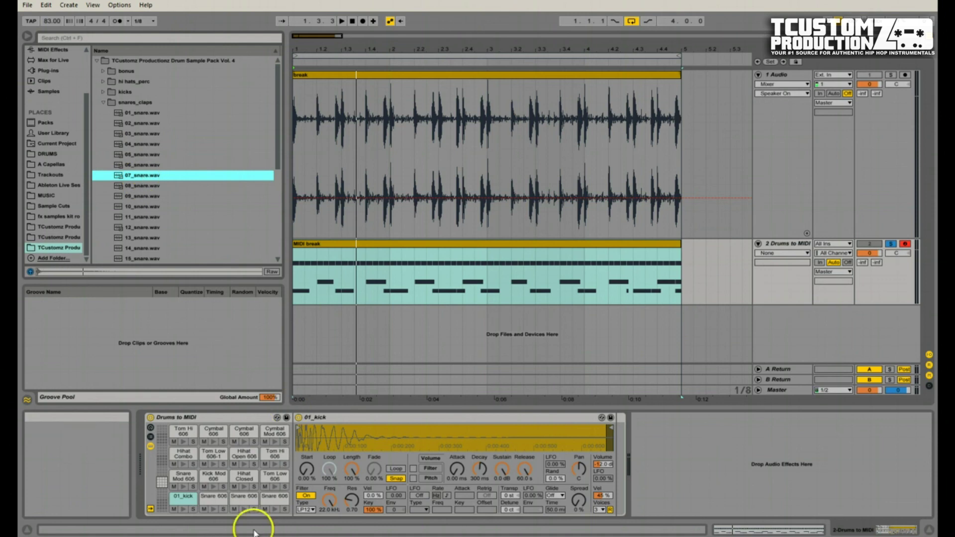
pyautogui.moveTo(147, 175); pyautogui.dragTo(244, 510)
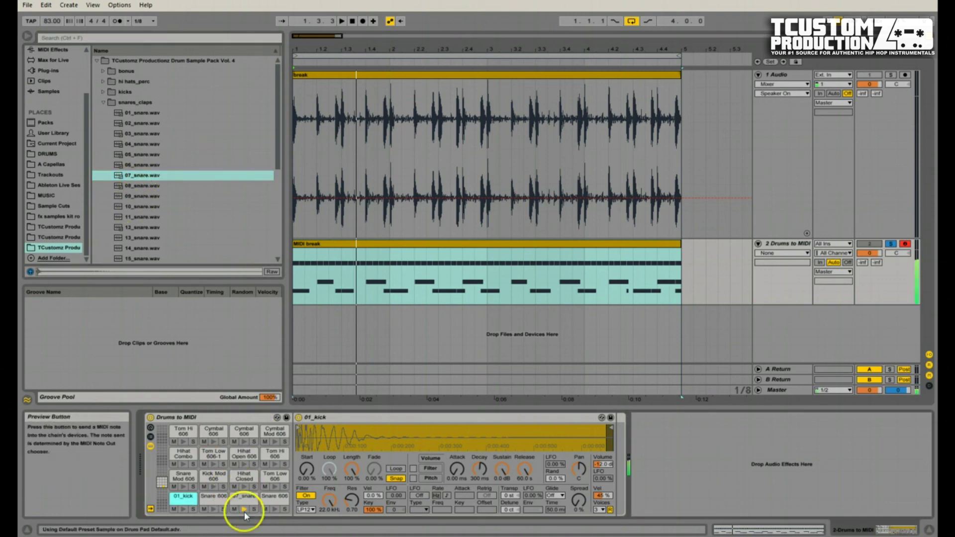
# Replace the Hihat Closed 606 pad's sound with hat 03.wav from the hi hats folder and audition it.
pyautogui.click(254, 479)
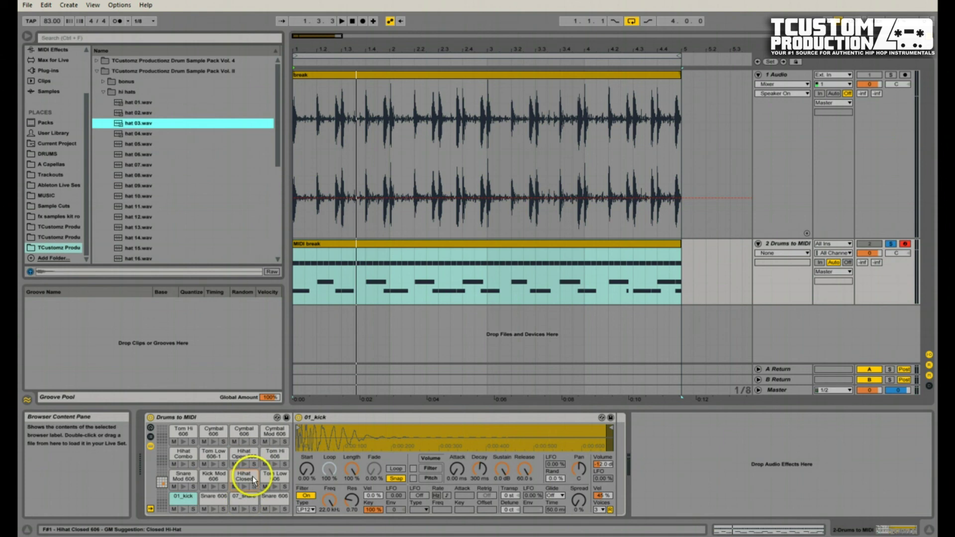
pyautogui.moveTo(247, 476); pyautogui.dragTo(247, 479)
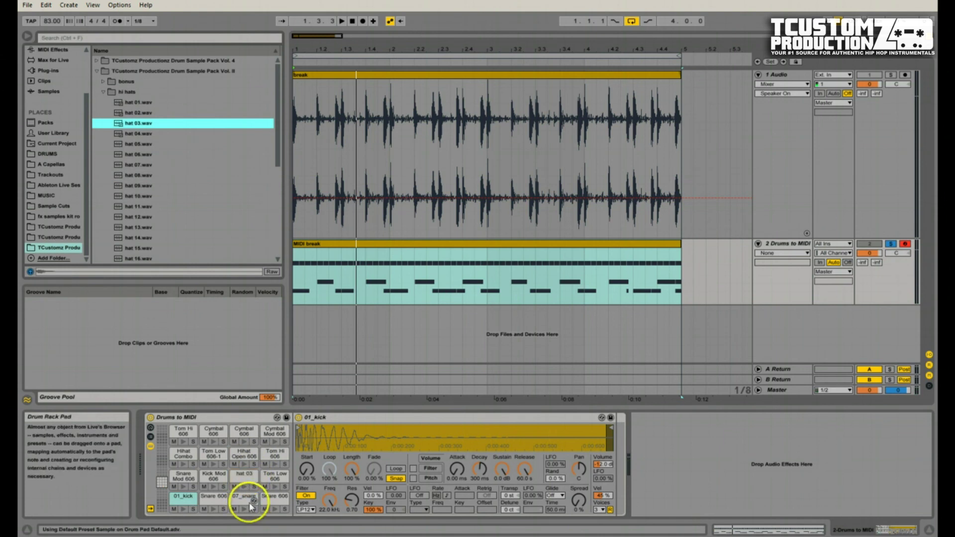
pyautogui.click(243, 488)
# Play the MIDI break clip from its start to hear it with the new drum samples.
pyautogui.click(870, 254)
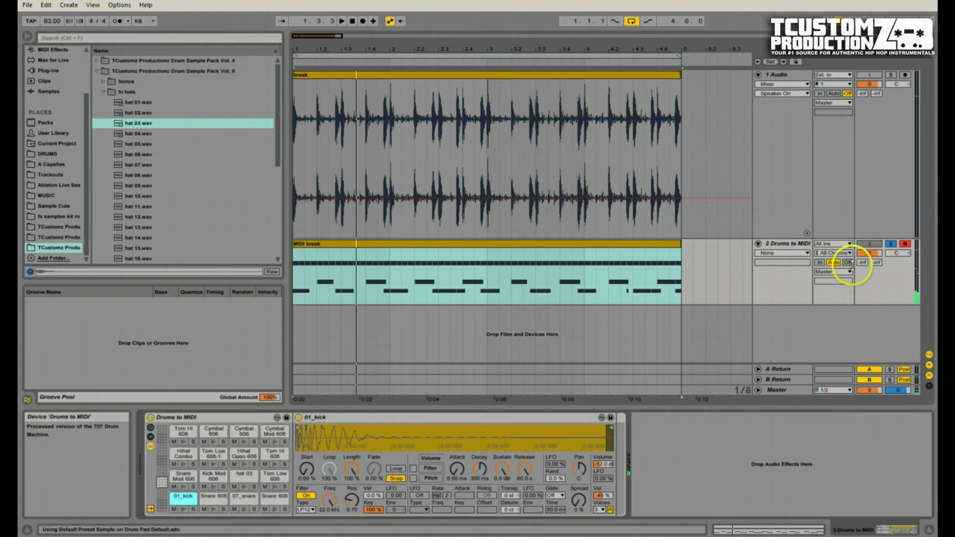
pyautogui.click(663, 248)
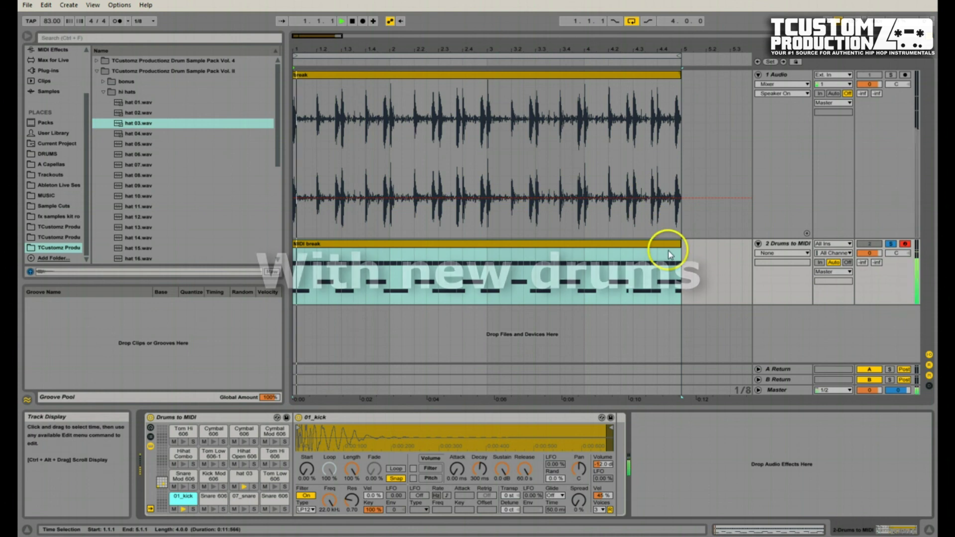
pyautogui.press('space')
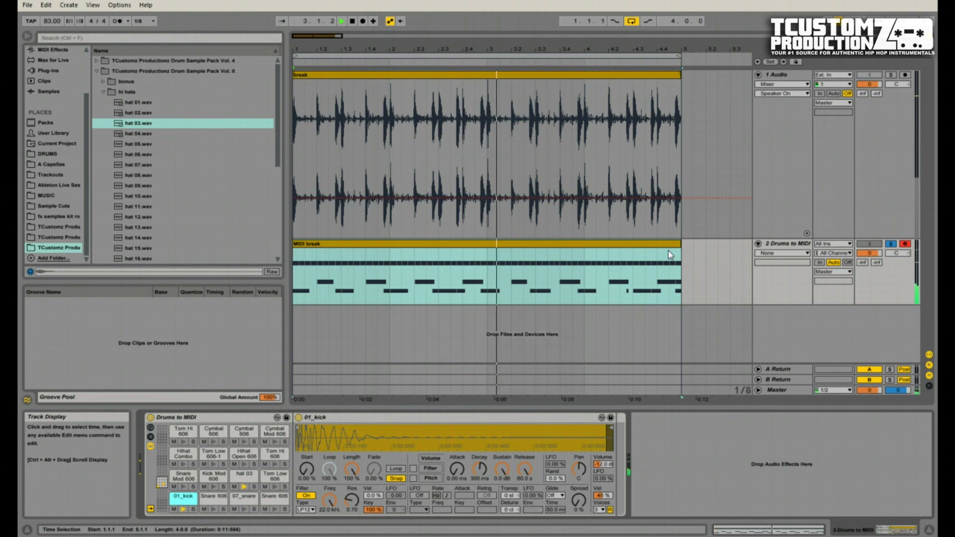
# Open the MIDI break clip's notes and raise the velocities of all 07_snare notes to 127.
pyautogui.doubleClick(671, 245)
pyautogui.moveTo(644, 402); pyautogui.dragTo(645, 368)
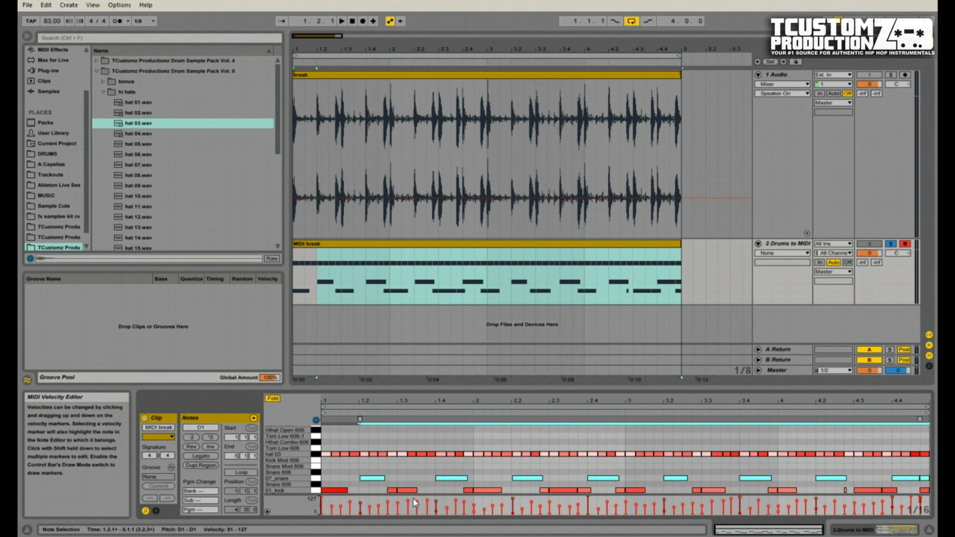
pyautogui.click(405, 503)
pyautogui.click(664, 500)
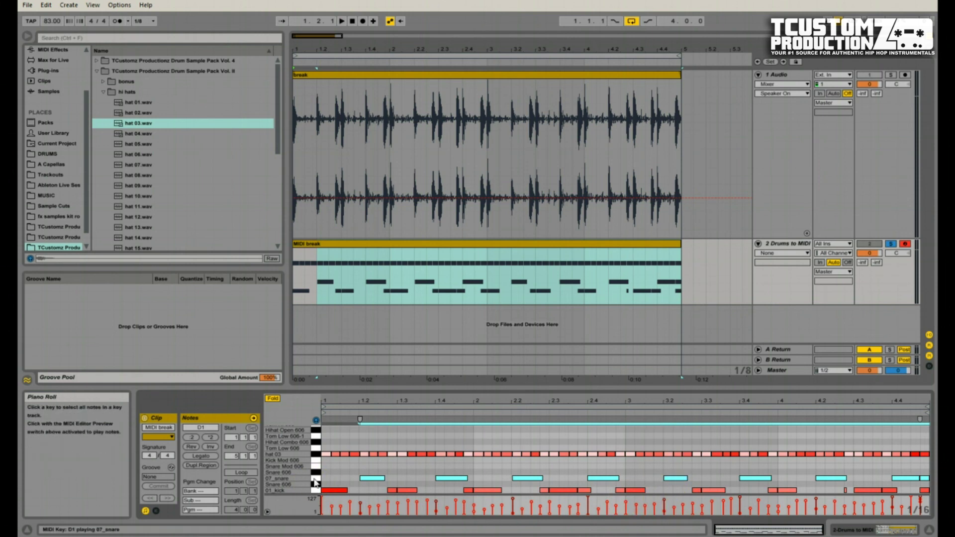
pyautogui.click(361, 506)
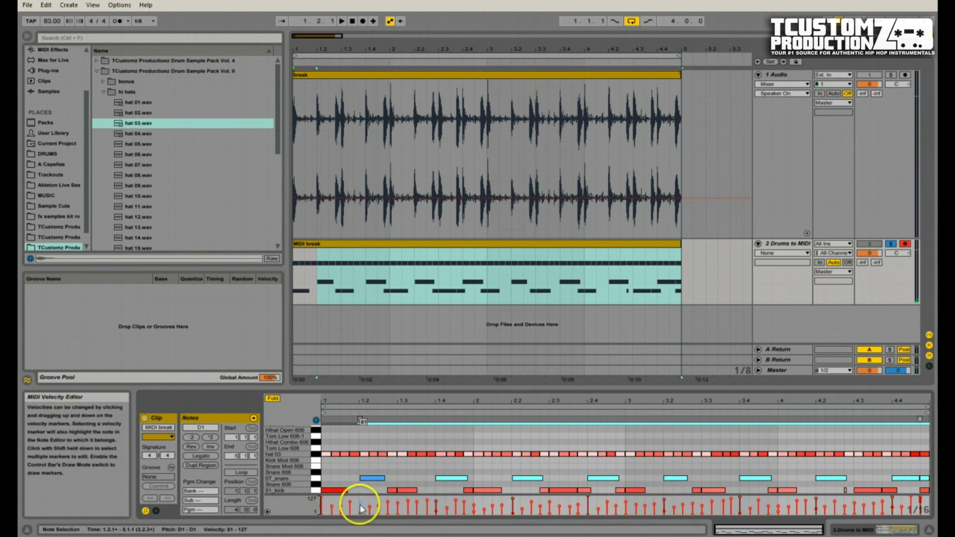
pyautogui.moveTo(360, 506); pyautogui.dragTo(359, 497)
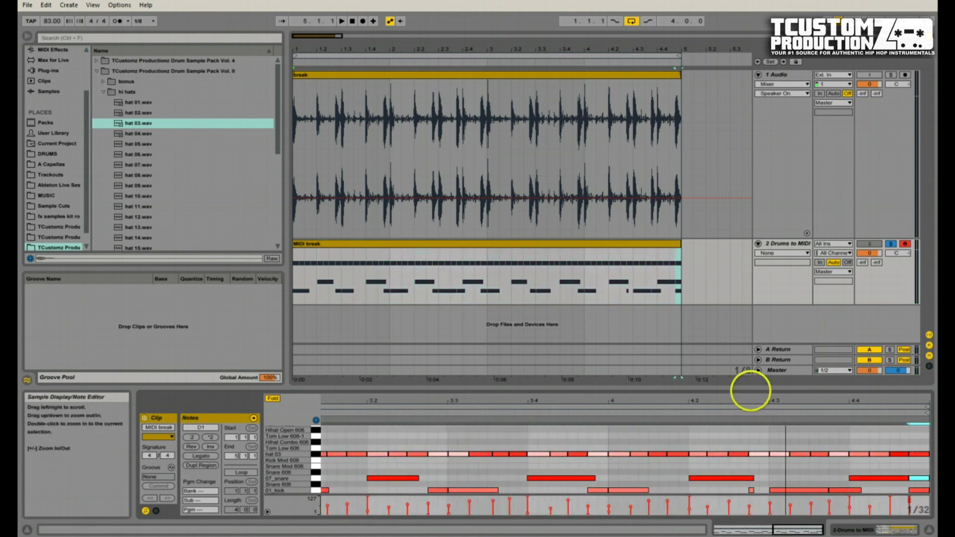
# Solo the 1 Audio track to check the break's ending and delete the extra 07_snare note at 4.4.3 in the MIDI clip.
pyautogui.moveTo(751, 391); pyautogui.dragTo(751, 378)
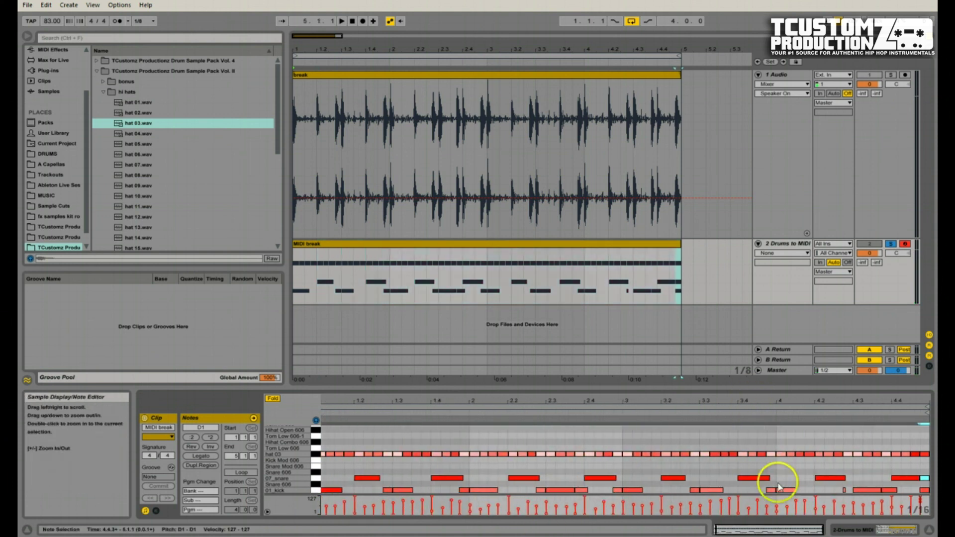
pyautogui.click(926, 479)
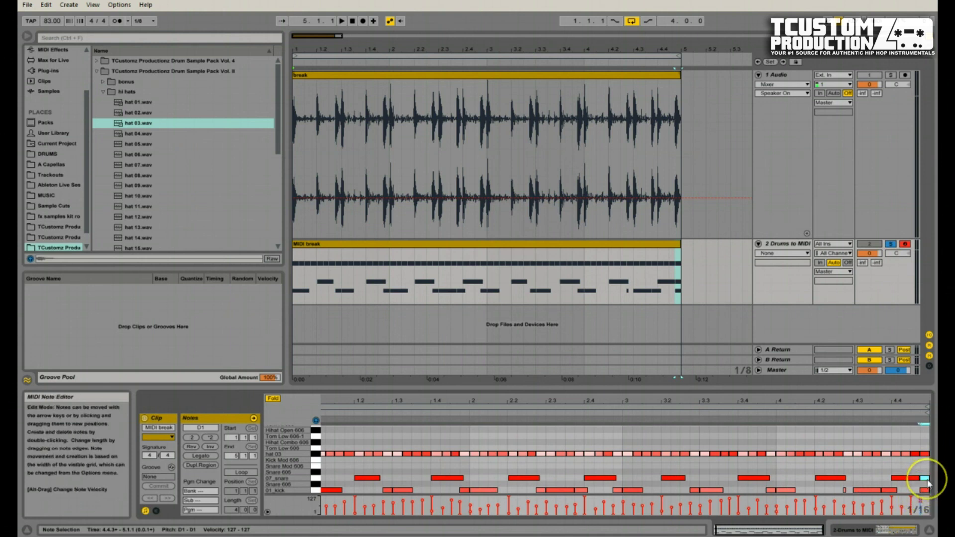
pyautogui.click(890, 75)
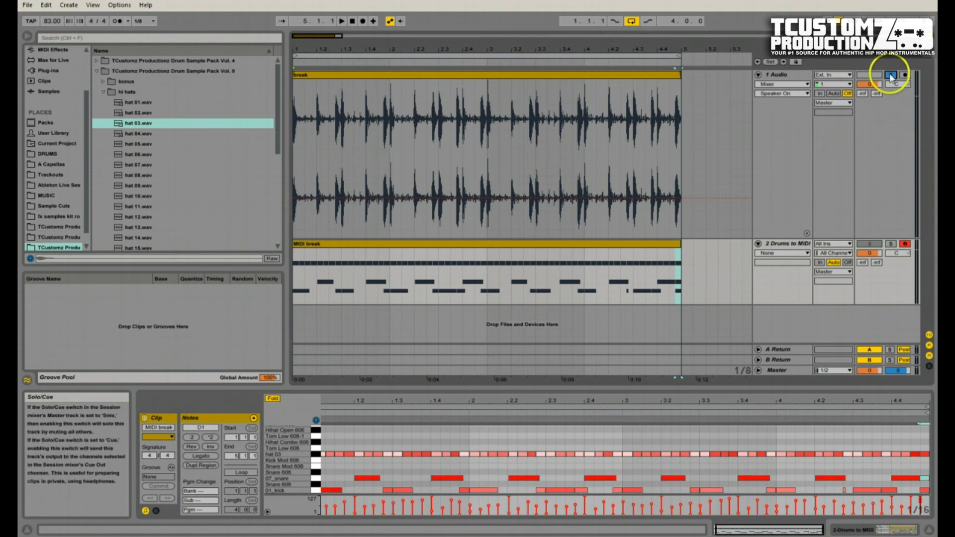
pyautogui.click(644, 61)
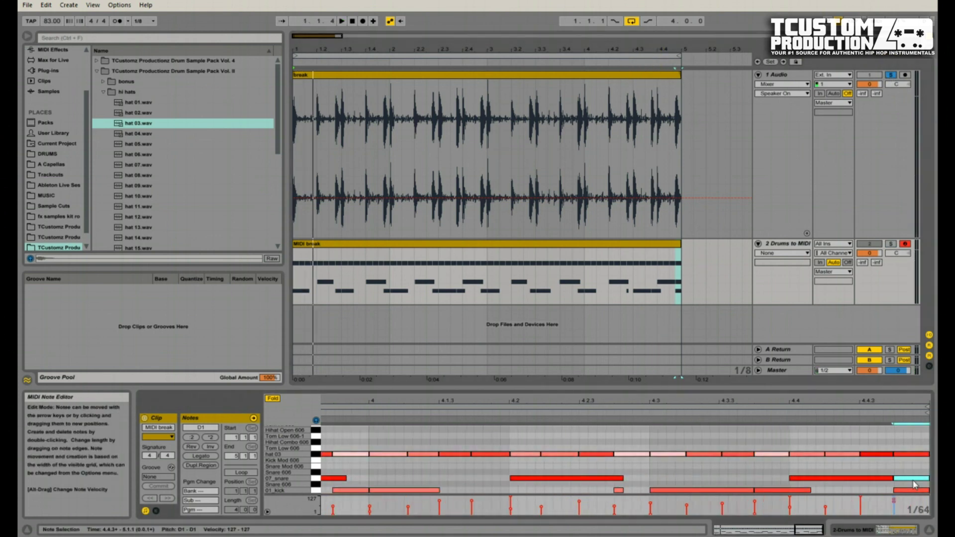
pyautogui.doubleClick(913, 479)
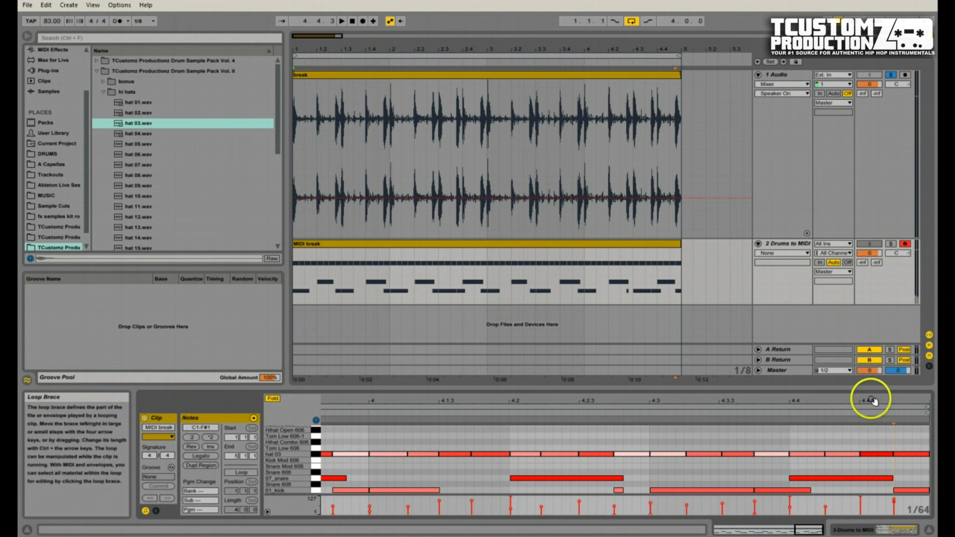
# Select the 01_kick notes on beats 1 and 3 of the bars and raise their velocities.
pyautogui.moveTo(871, 400); pyautogui.dragTo(871, 368)
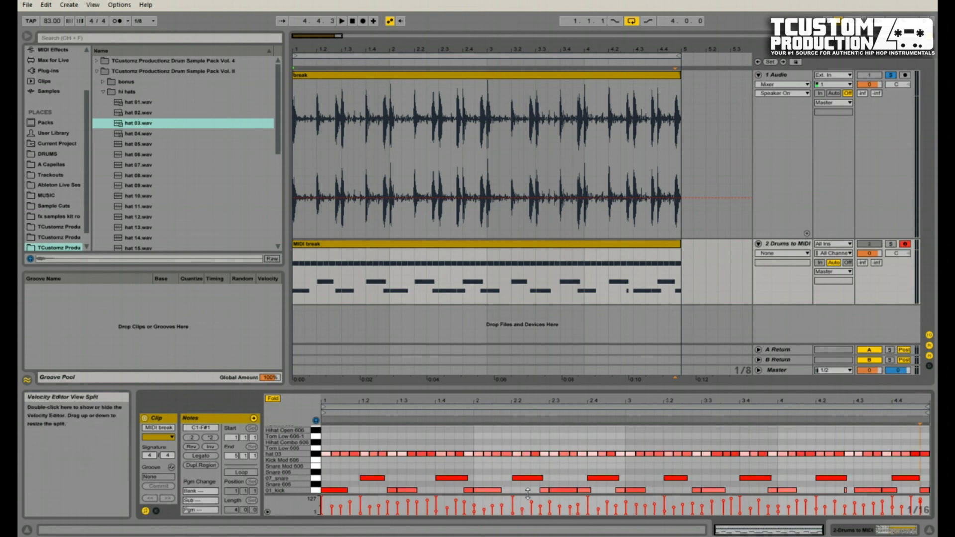
pyautogui.click(322, 502)
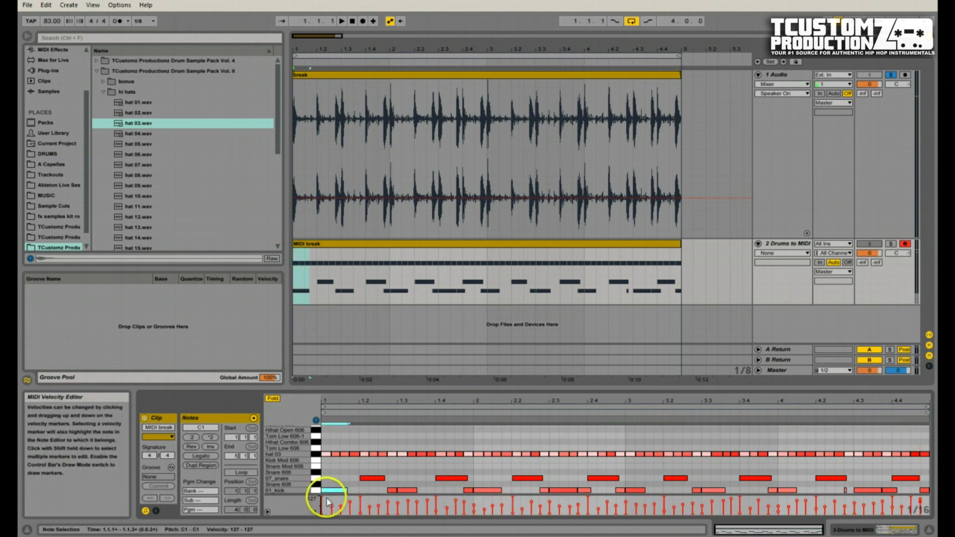
pyautogui.click(389, 507)
pyautogui.keyDown('shift'); pyautogui.click(391, 507); pyautogui.keyUp('shift')
pyautogui.click(494, 491)
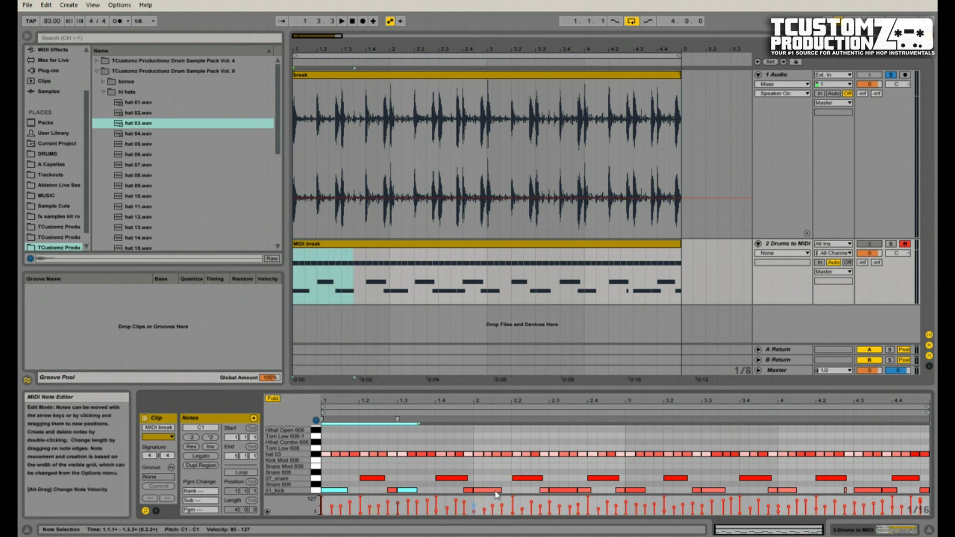
pyautogui.keyDown('shift'); pyautogui.click(575, 500); pyautogui.keyUp('shift')
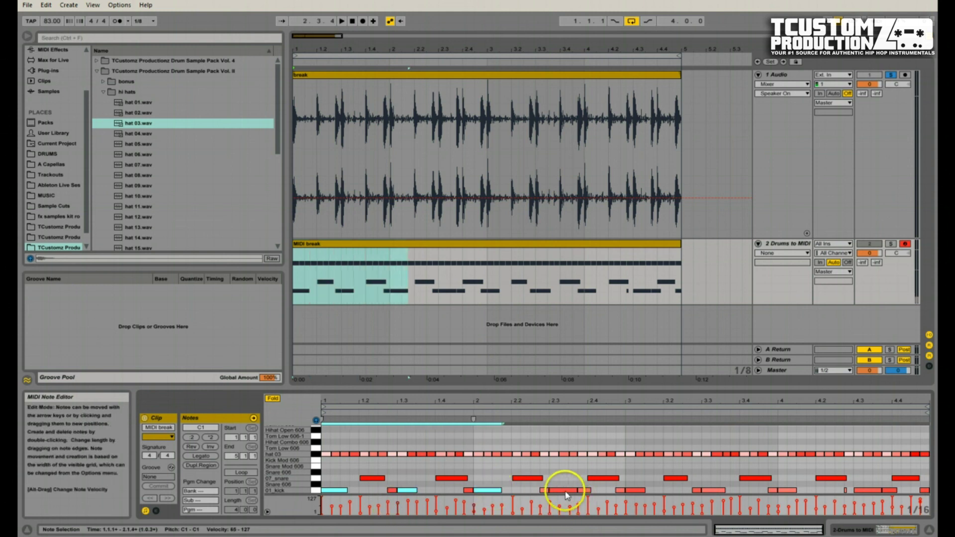
# Play back the edited MIDI break with only the Drums to MIDI track soloed.
pyautogui.press('space')
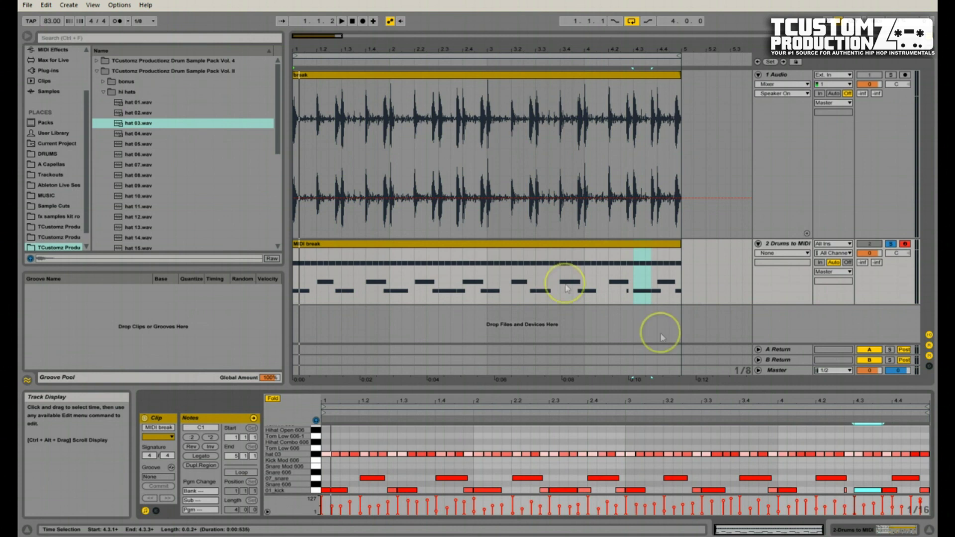
pyautogui.moveTo(654, 398); pyautogui.dragTo(585, 401)
pyautogui.doubleClick(696, 398)
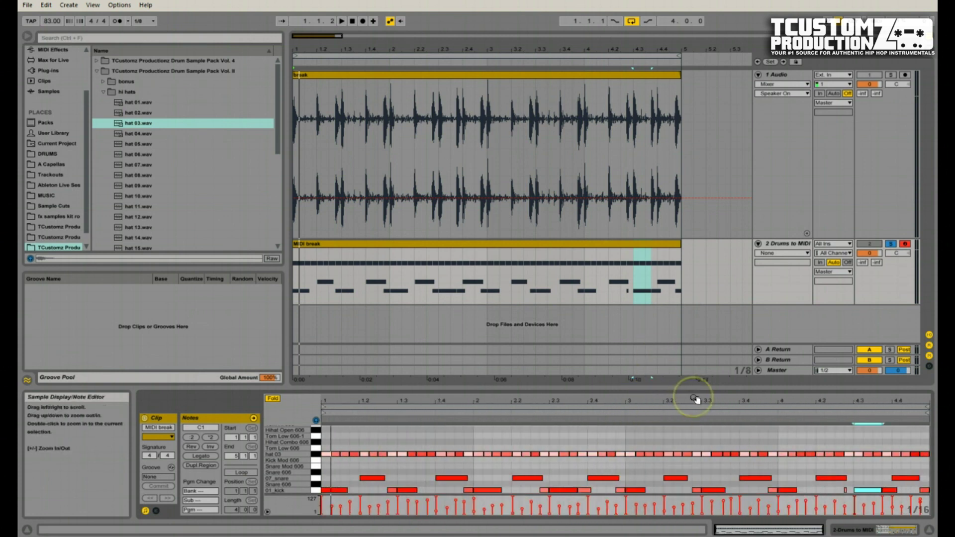
pyautogui.click(692, 397)
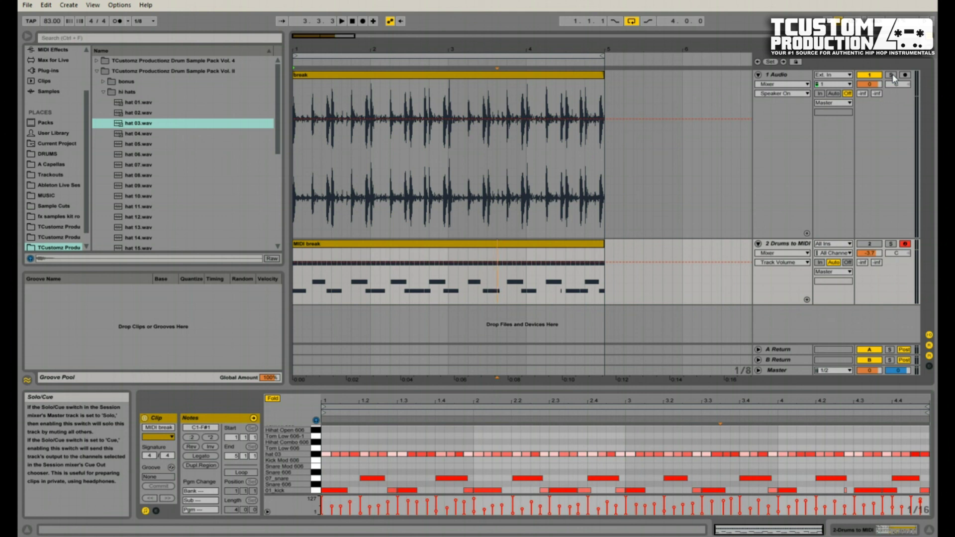
# Compare the original break with the MIDI version by soloing 1 Audio and Drums to MIDI in turn during playback, ending with both unsoloed.
pyautogui.click(892, 75)
pyautogui.press('space')
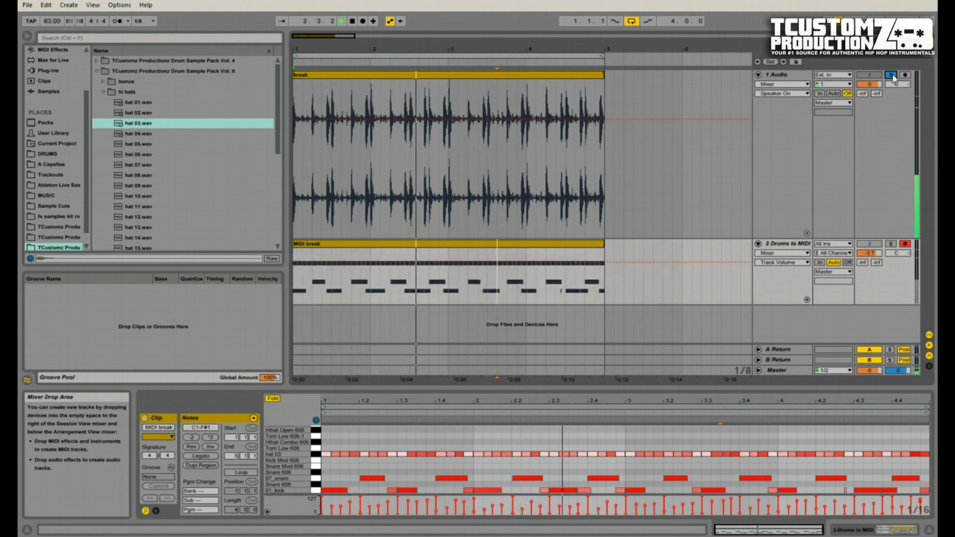
pyautogui.click(890, 244)
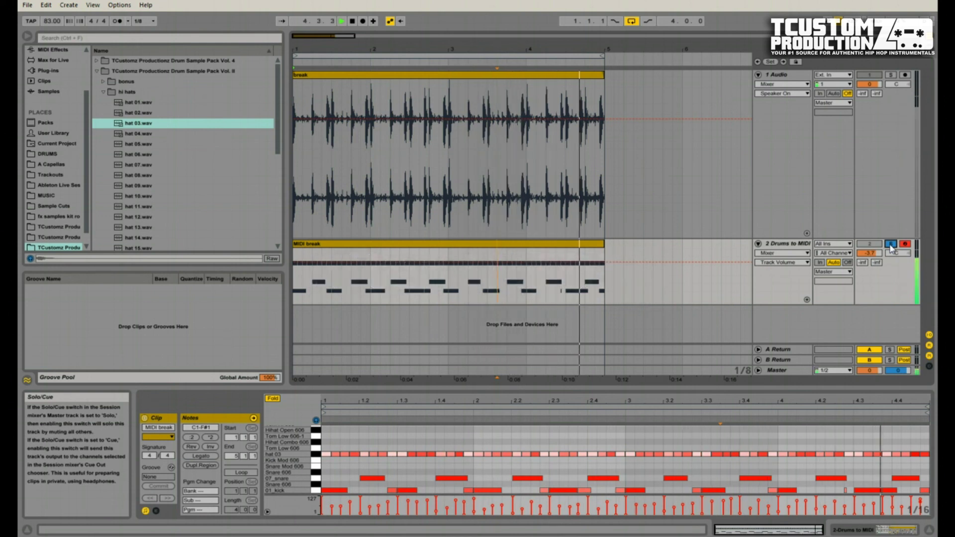
pyautogui.click(890, 244)
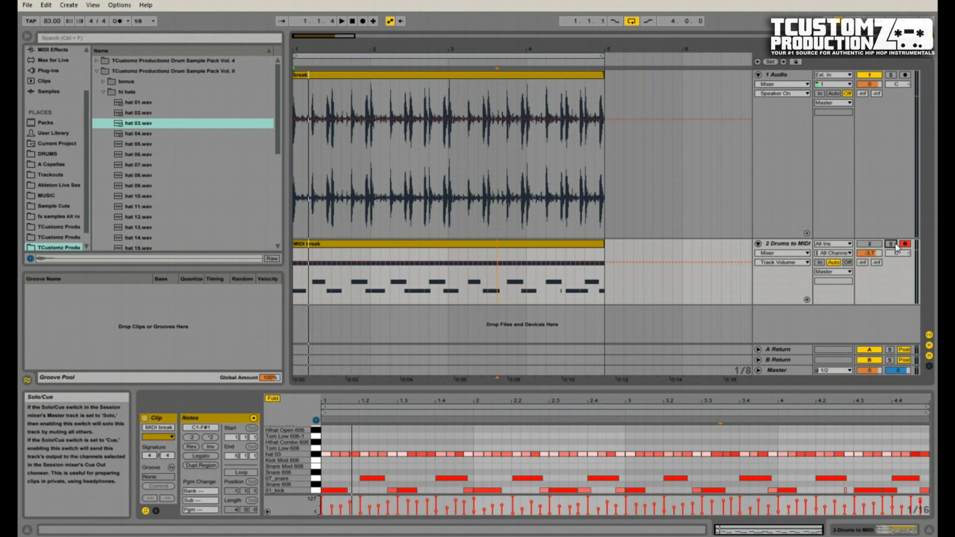